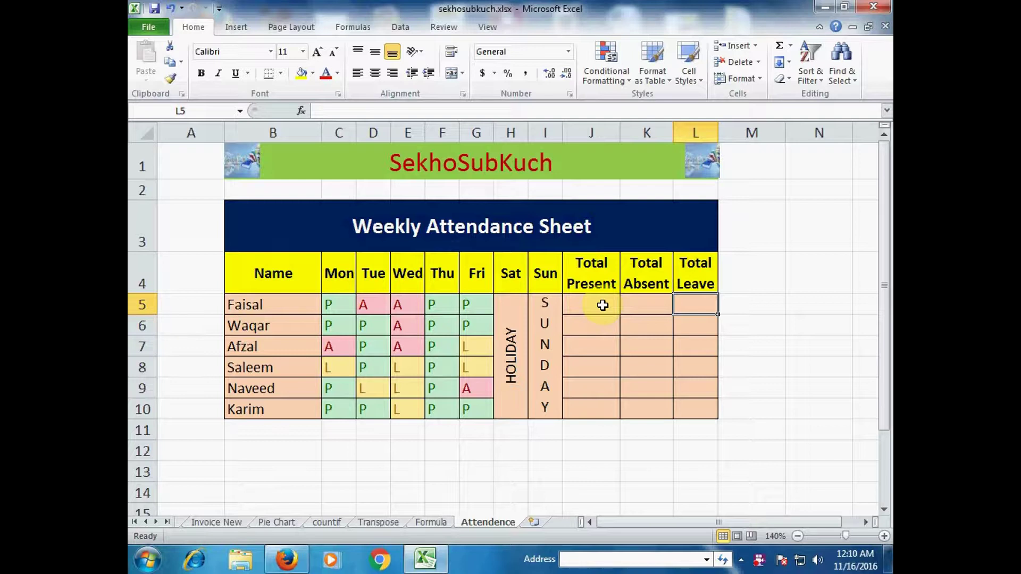
- Enter =COUNTIF(C5:G5,"P") in cell J5 to count the first person's present days
left_click(599, 308)
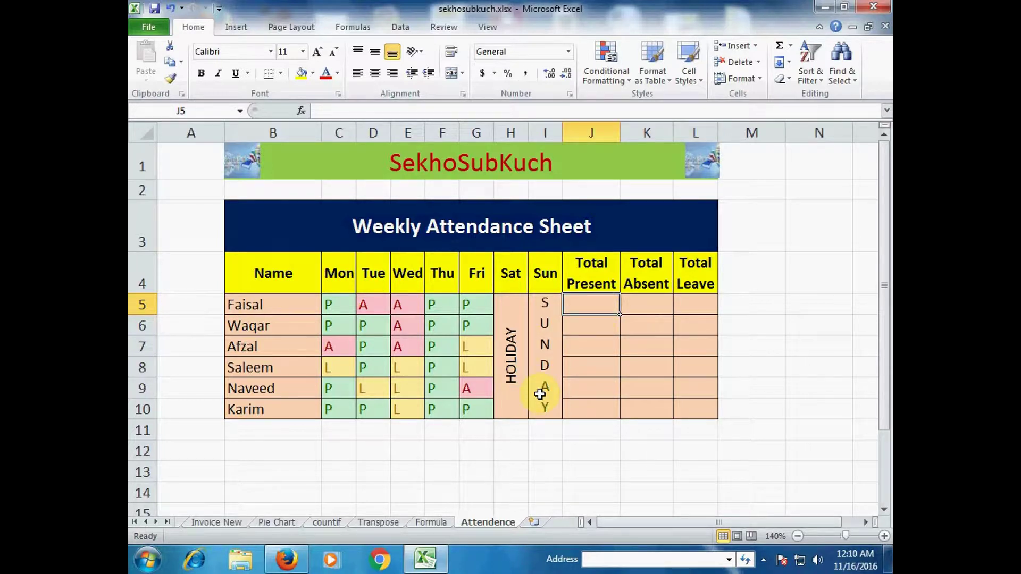
type("=count")
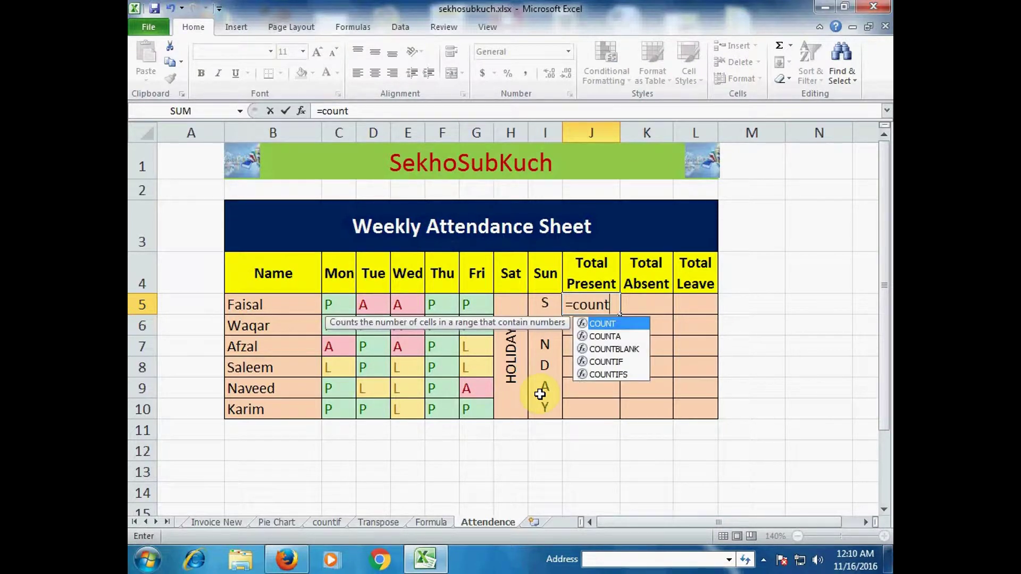
type("if")
key("Tab")
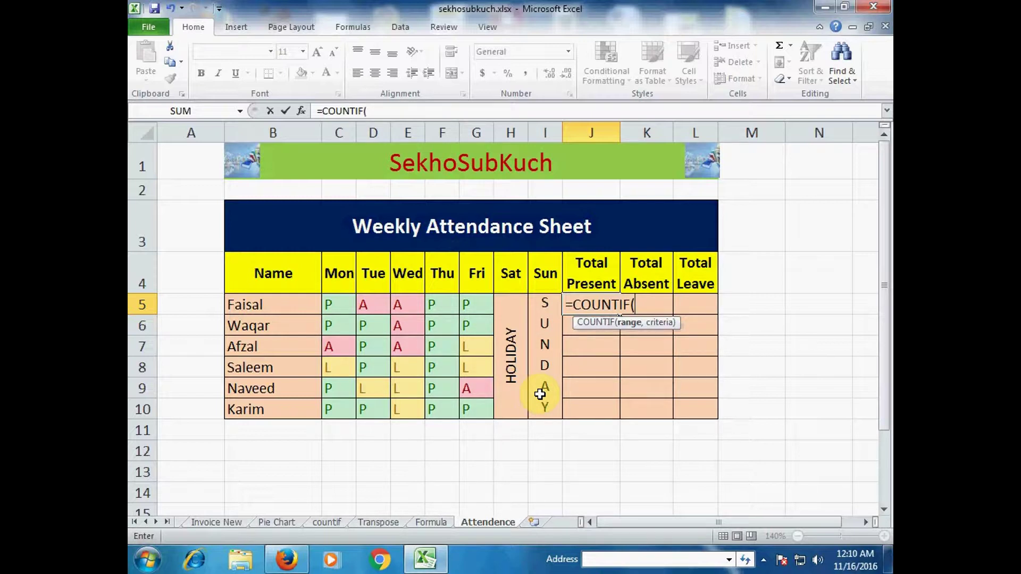
left_click_drag(350, 314, 474, 313)
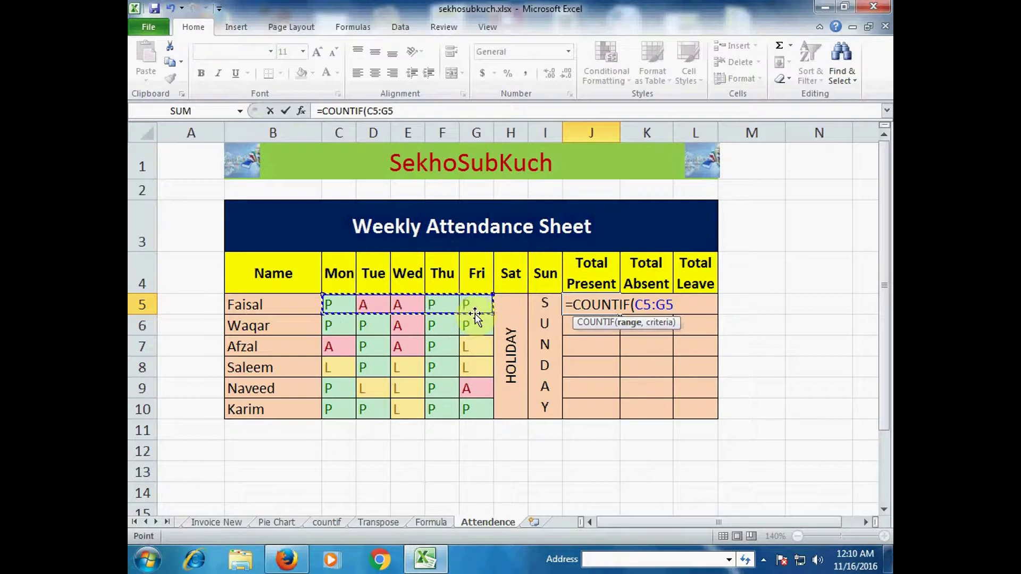
key("F8")
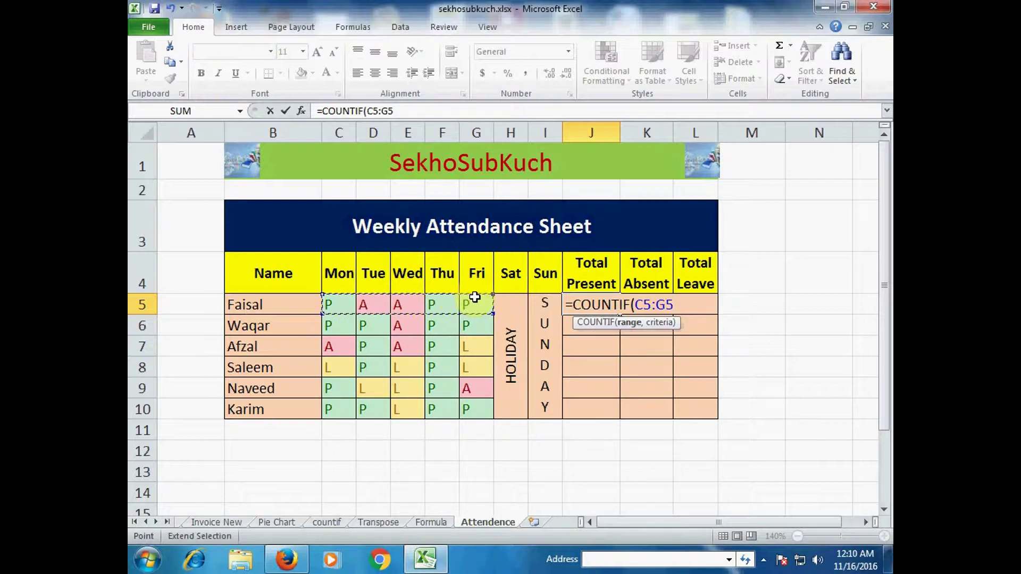
type(",")
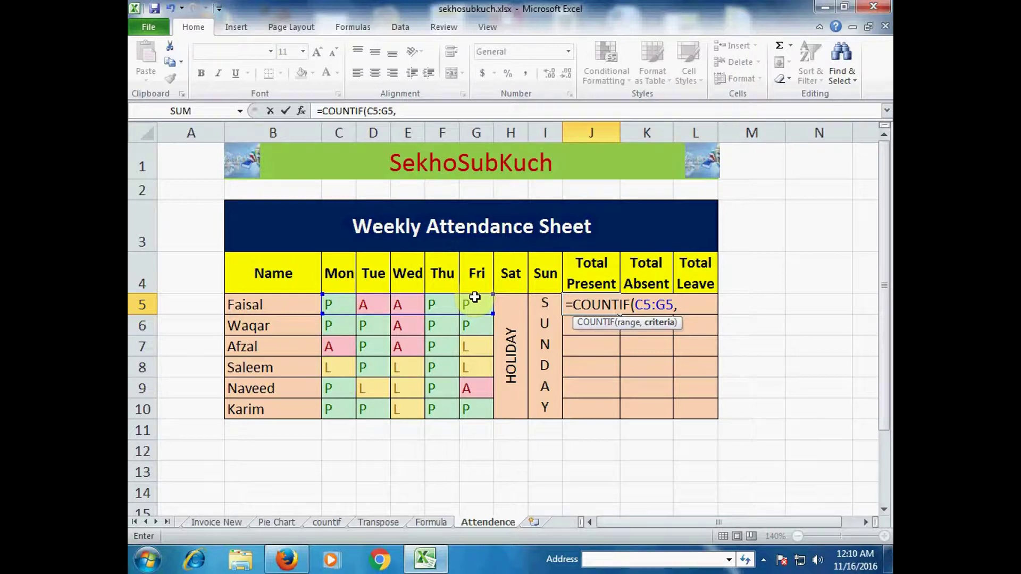
type("\"P\")")
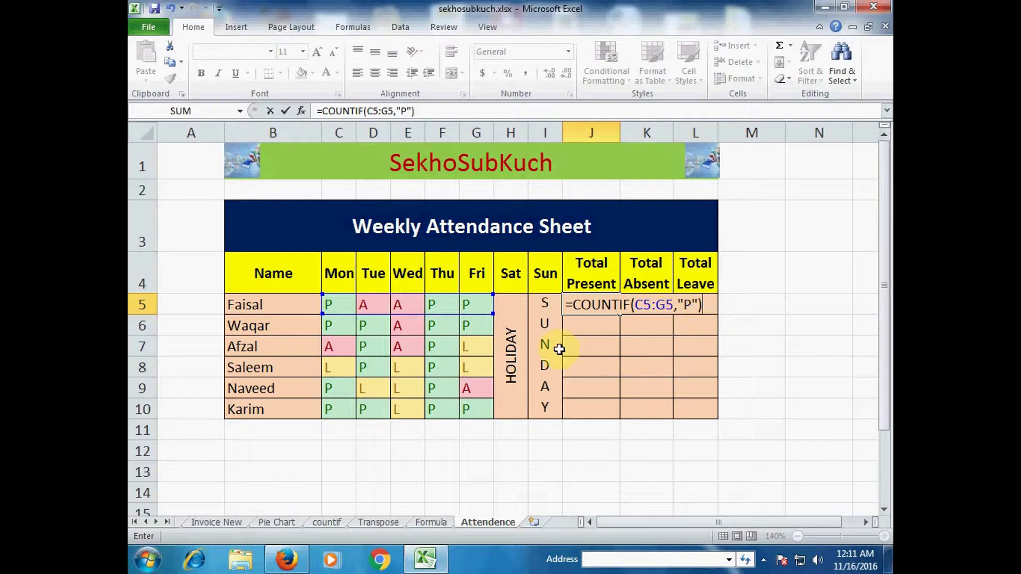
key("Return")
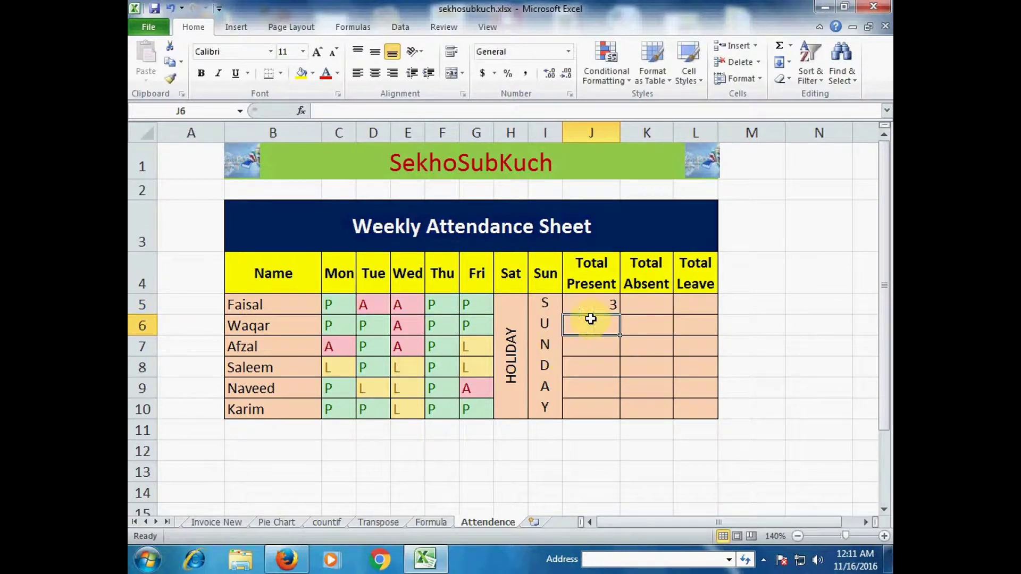
left_click(605, 303)
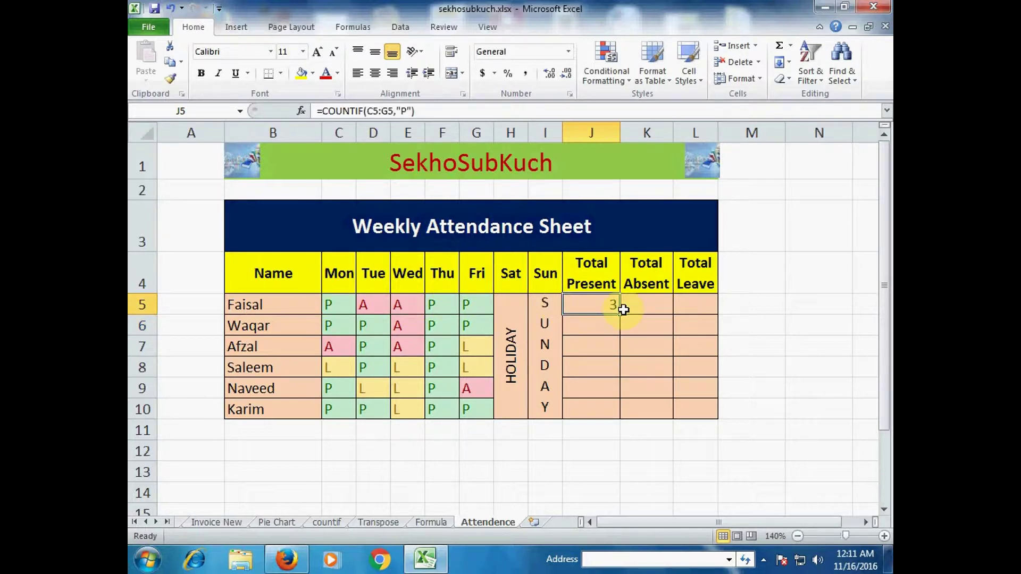
- Enter =COUNTIF(C5:G5,"A") in cell K5 to count the first person's absent days
left_click(643, 304)
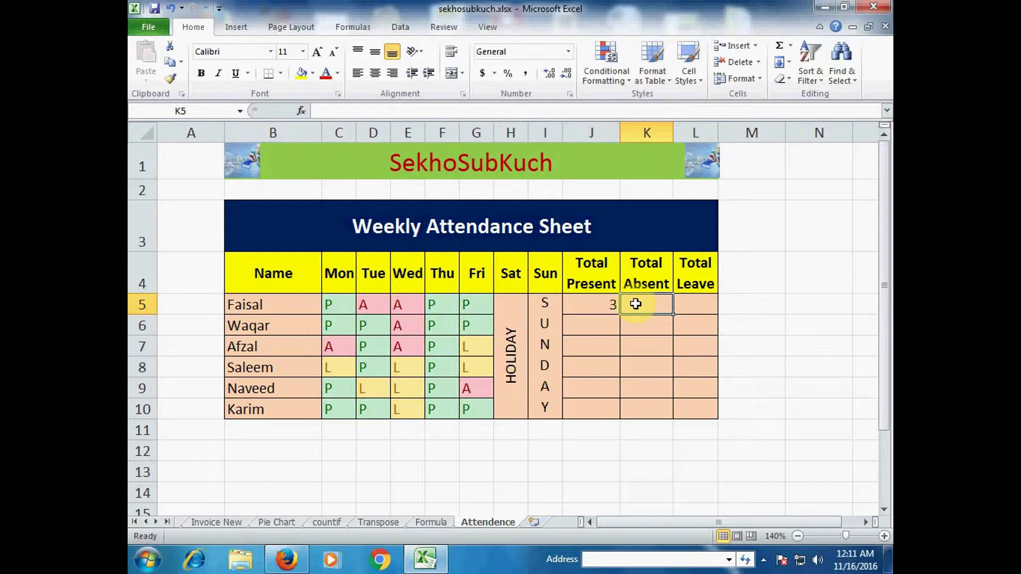
type("=")
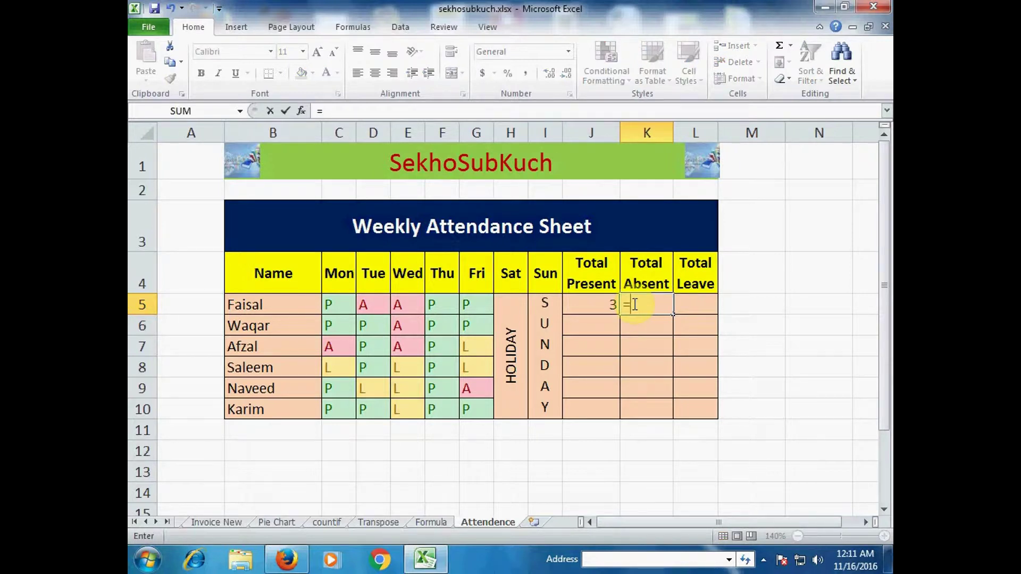
type("cou")
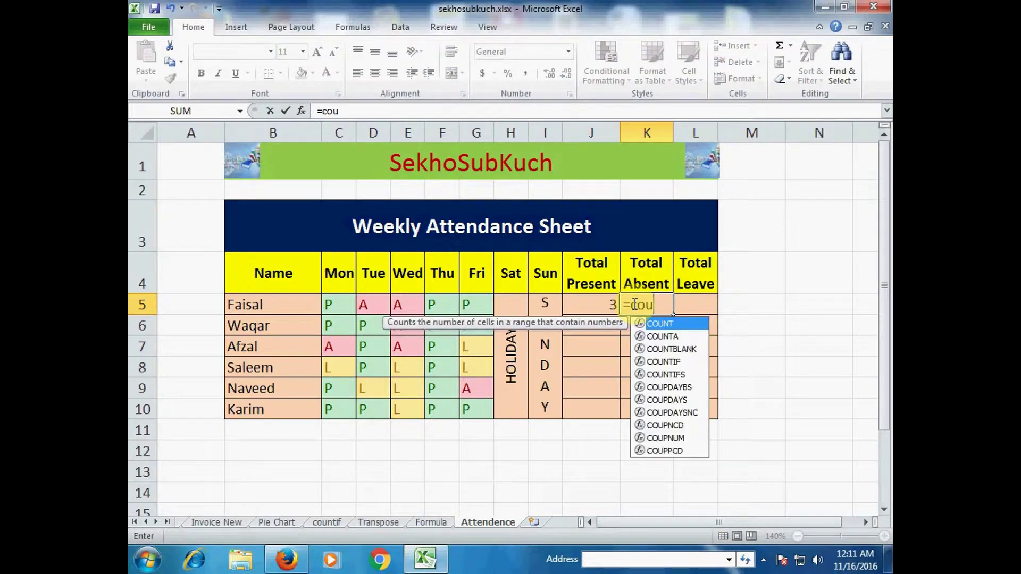
type("ntif")
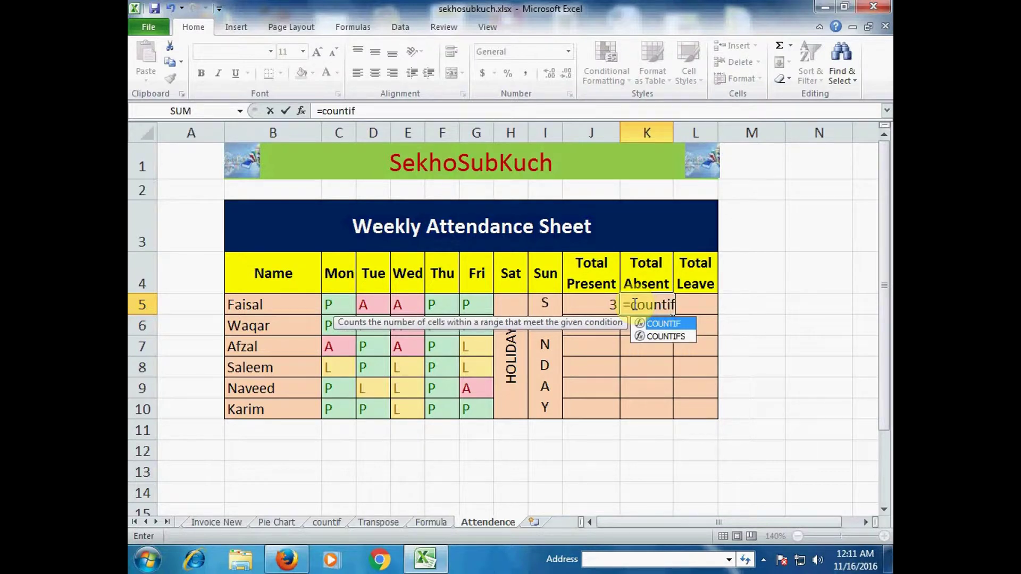
key("Tab")
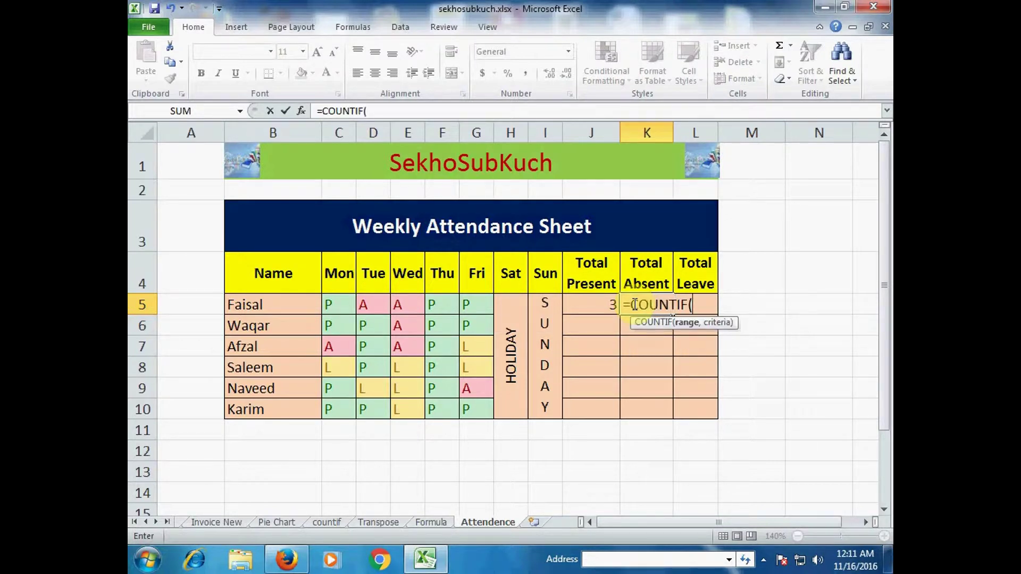
left_click_drag(335, 304, 467, 303)
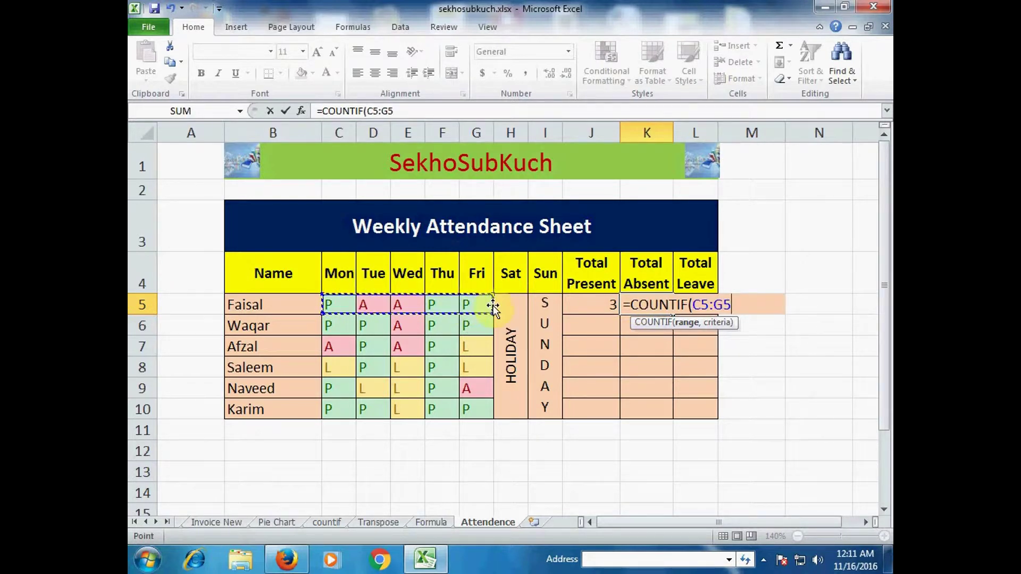
type(",")
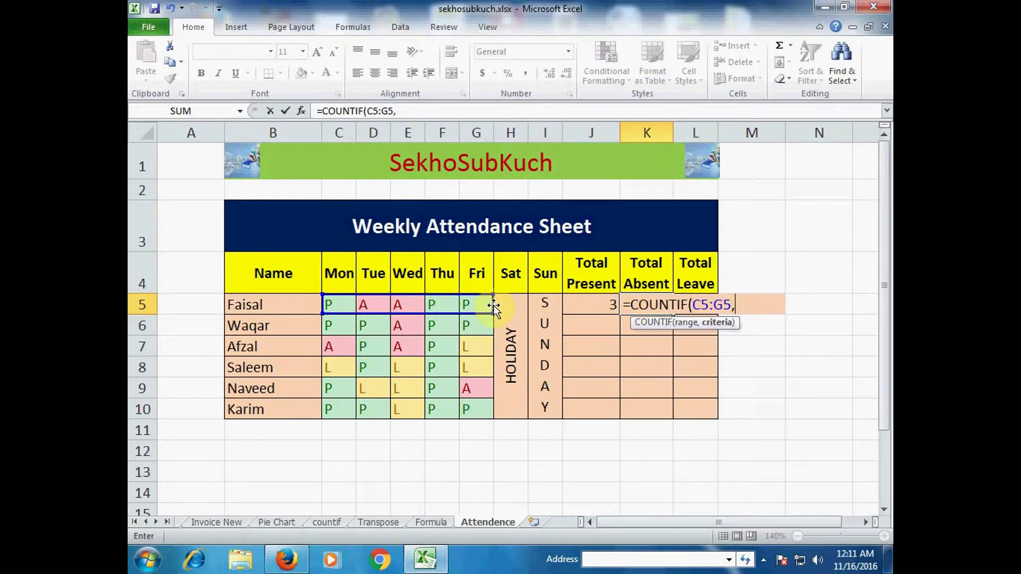
type("\"a")
key("BackSpace")
type("A\")")
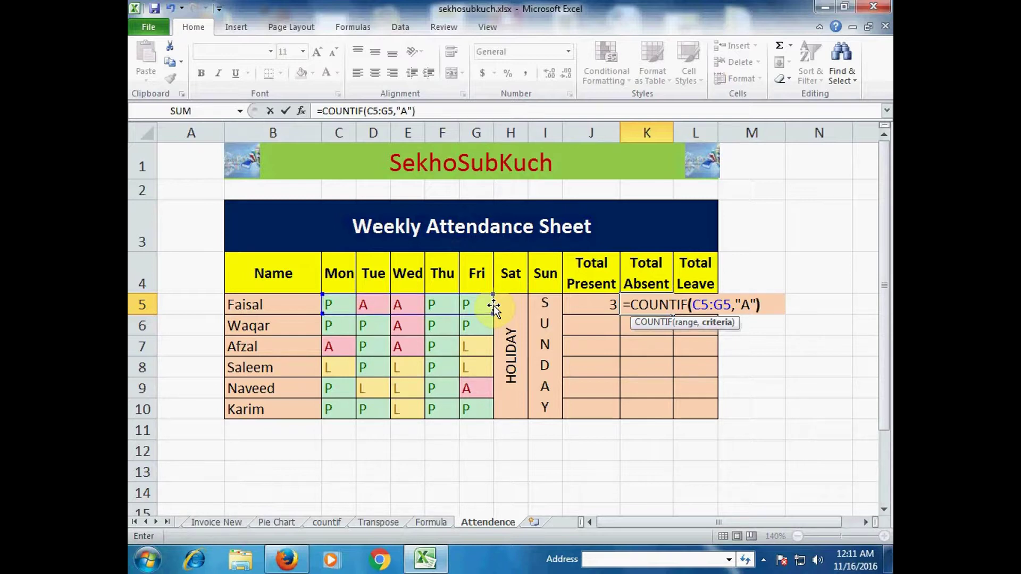
left_click(493, 307)
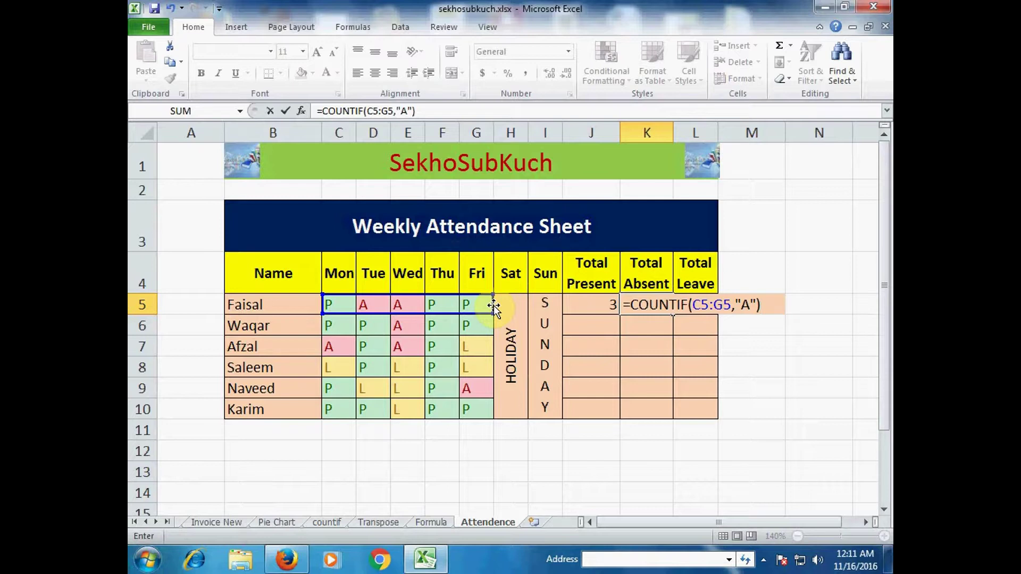
key("Return")
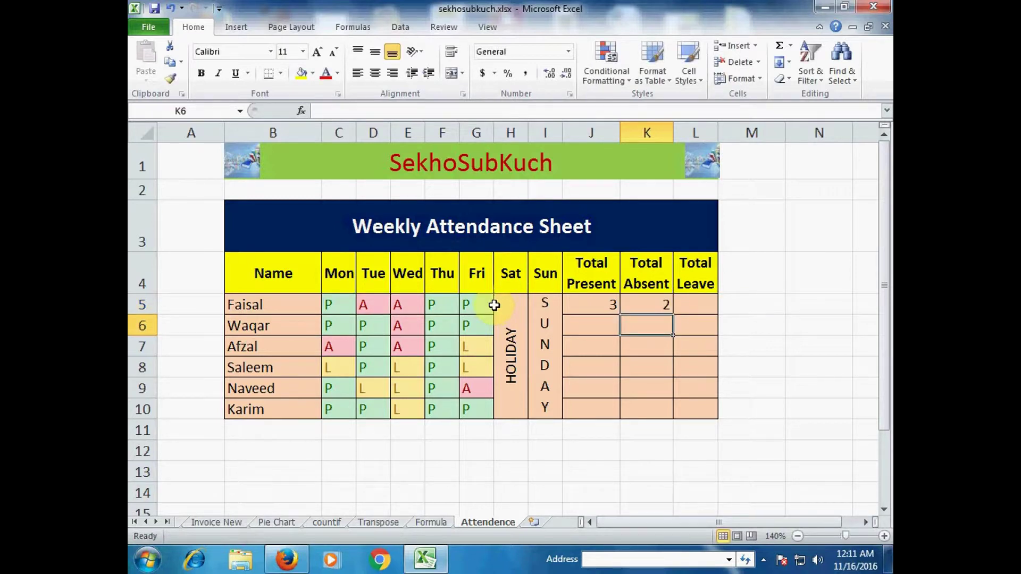
left_click(645, 297)
- Enter =COUNTIF(C5:G5,"L") in cell L5 to count the first person's leave days
left_click(696, 309)
type("=")
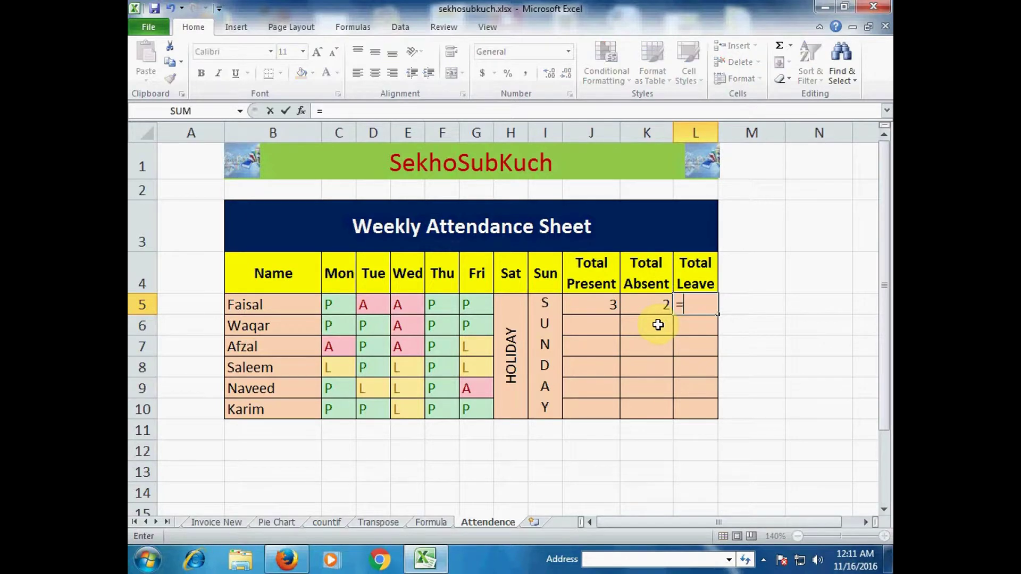
type("COUN")
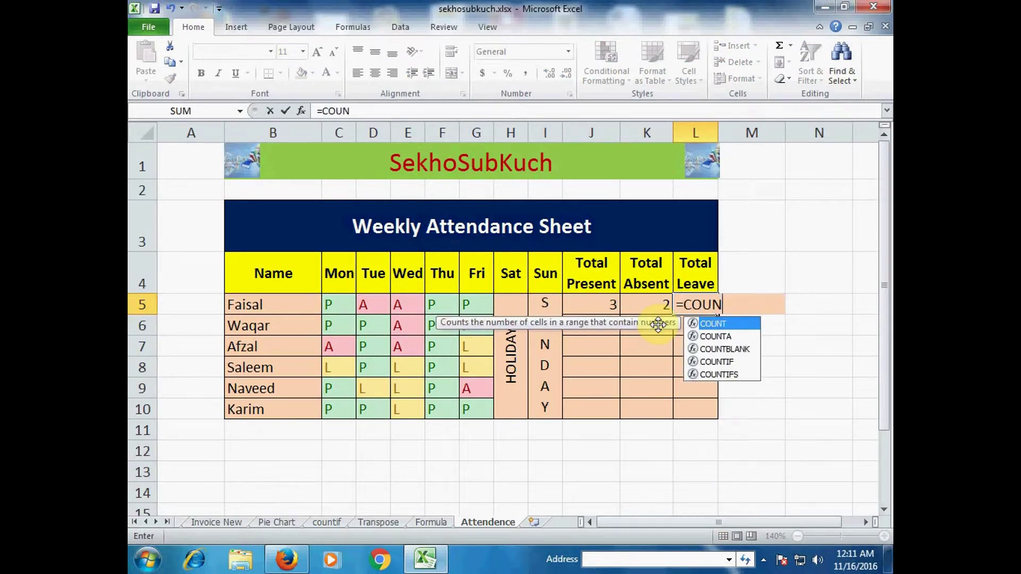
type("TIF(")
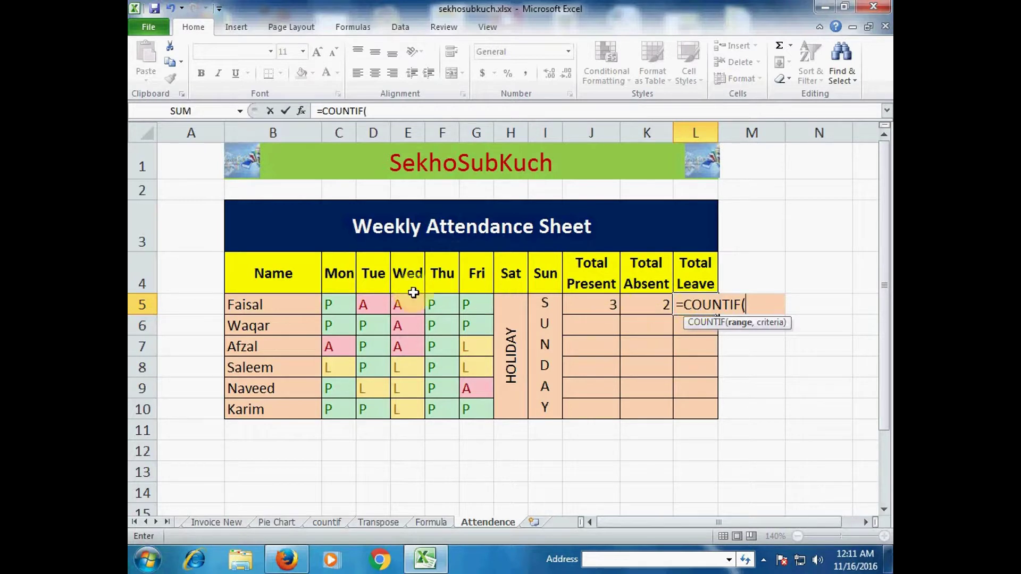
left_click_drag(342, 304, 485, 303)
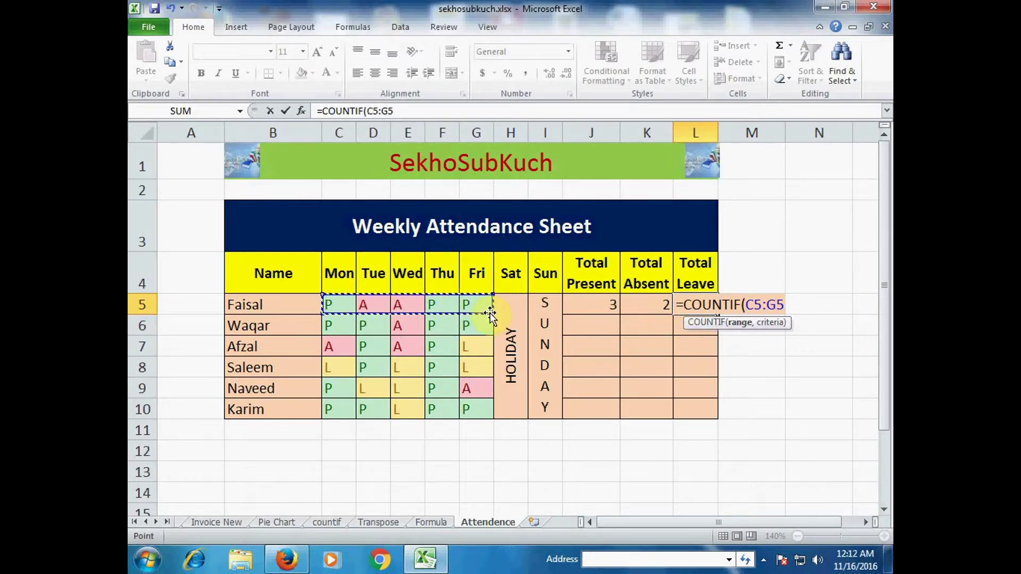
type(",\"L")
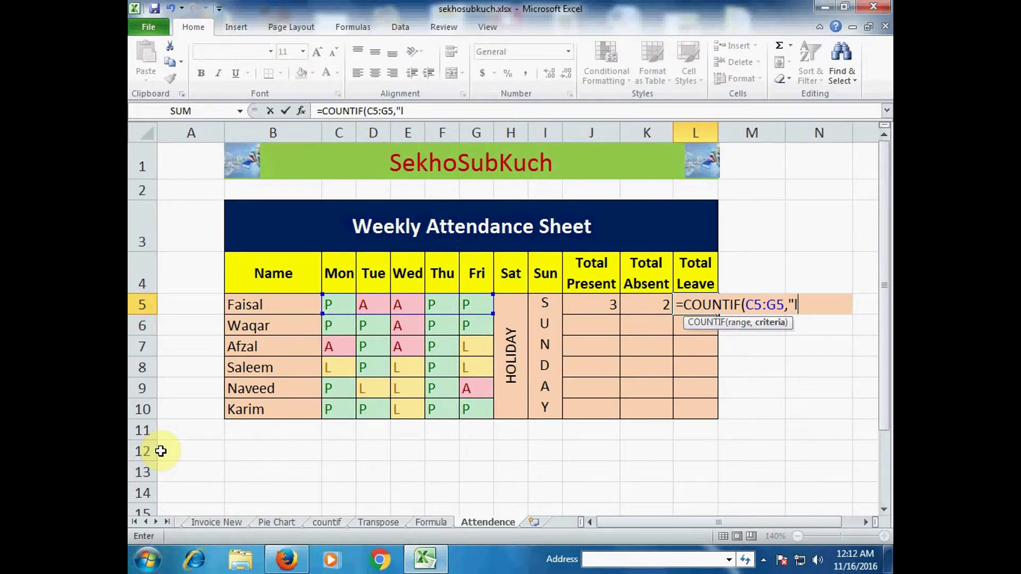
type("\")")
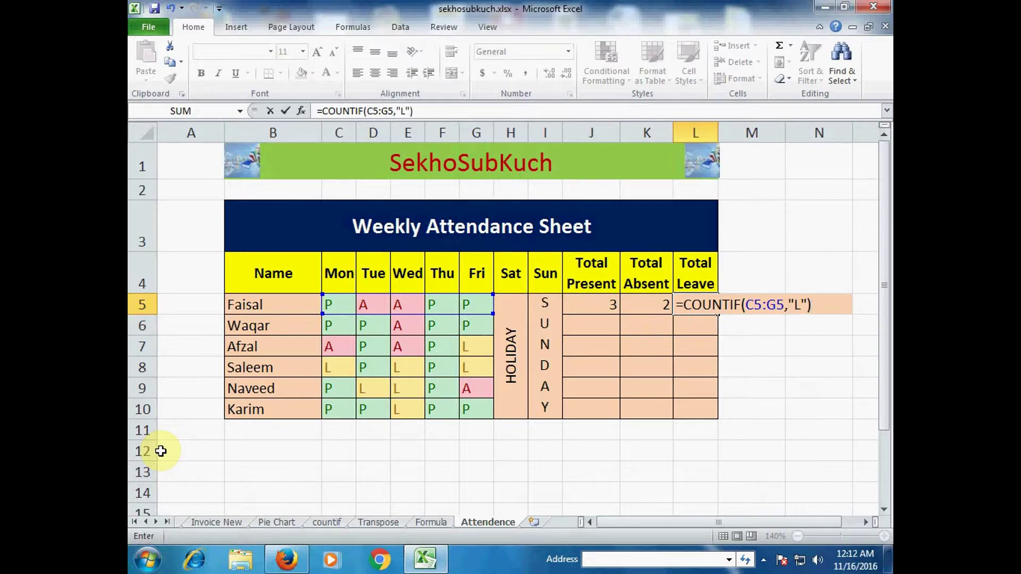
key("Return")
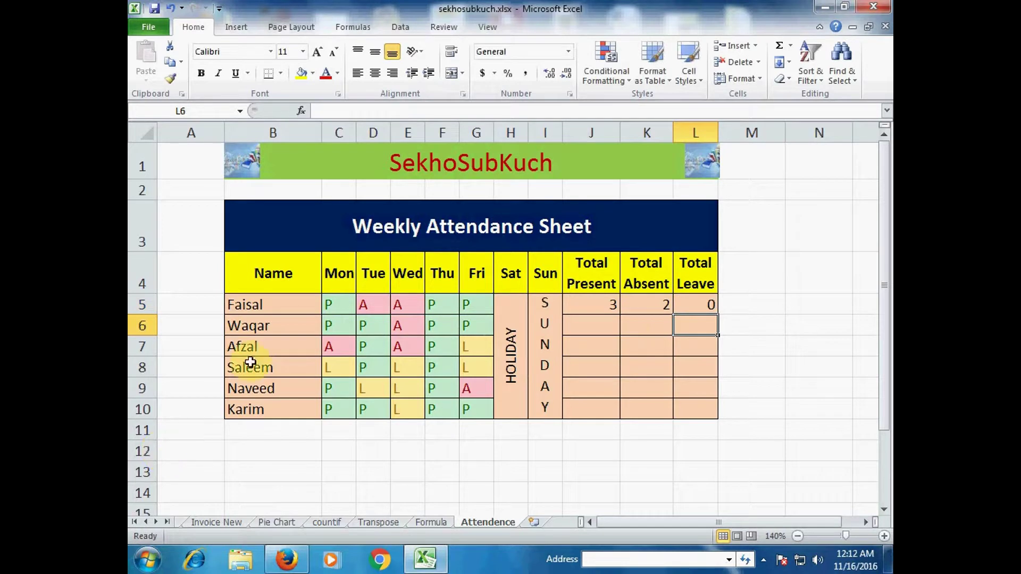
left_click(708, 307)
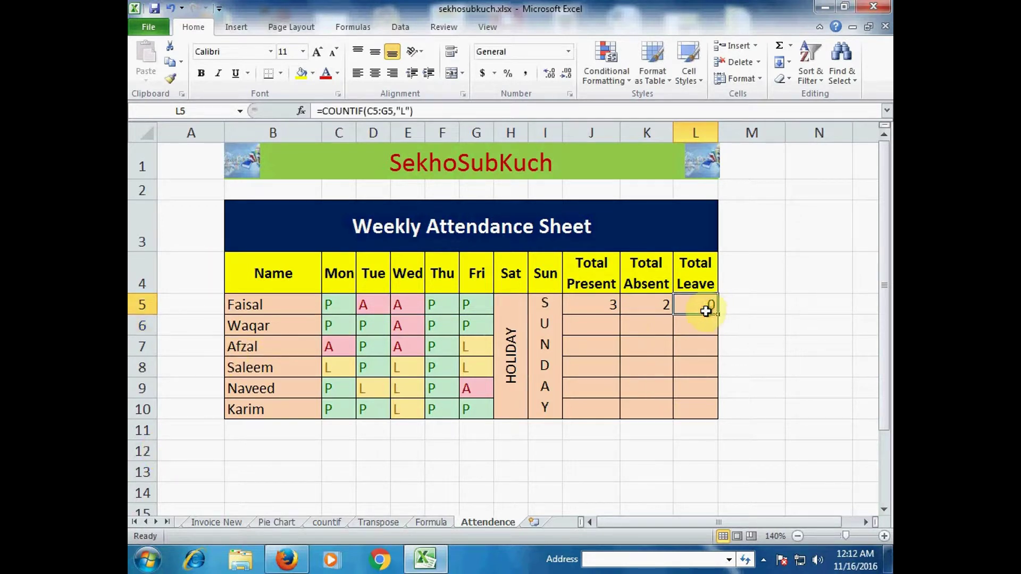
- Fill the Total Present, Total Absent and Total Leave formulas from row 5 down to row 10
left_click(606, 308)
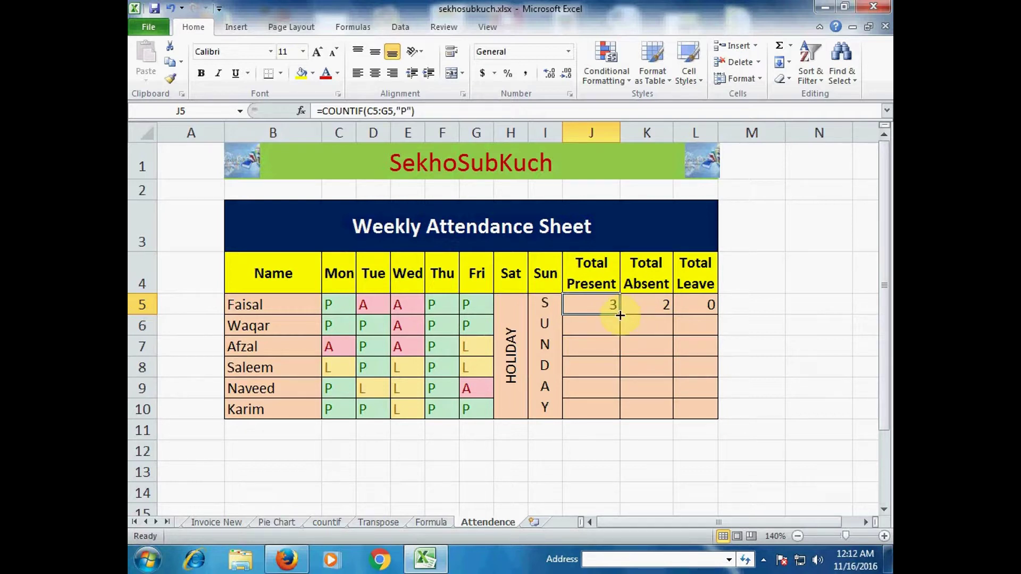
double_click(620, 315)
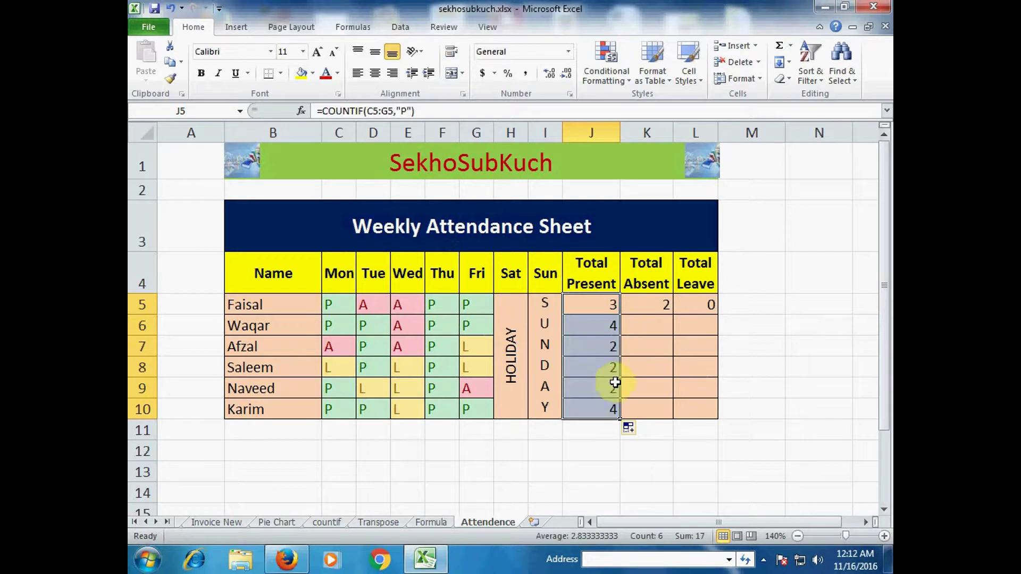
left_click(664, 304)
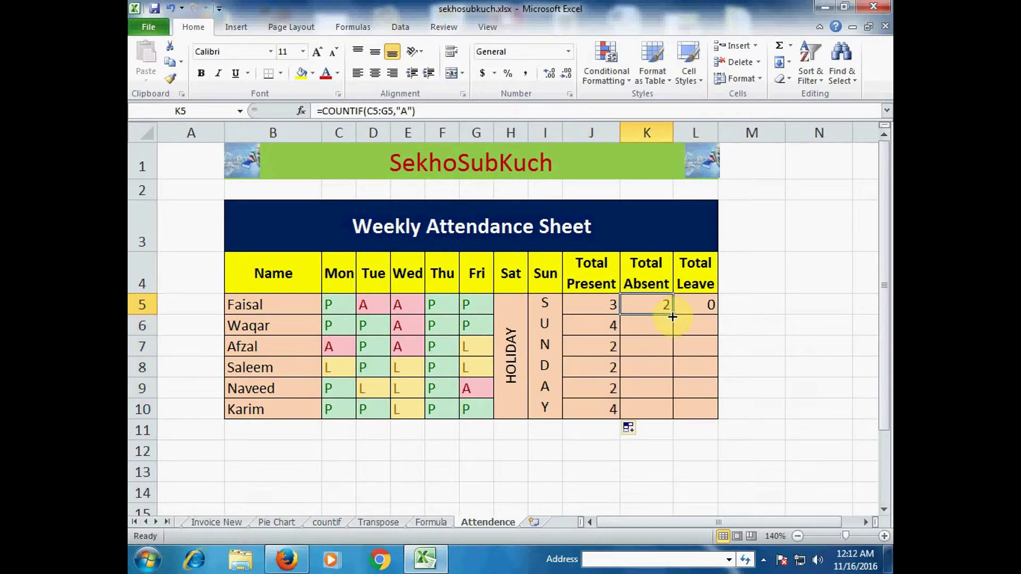
double_click(673, 315)
left_click(711, 309)
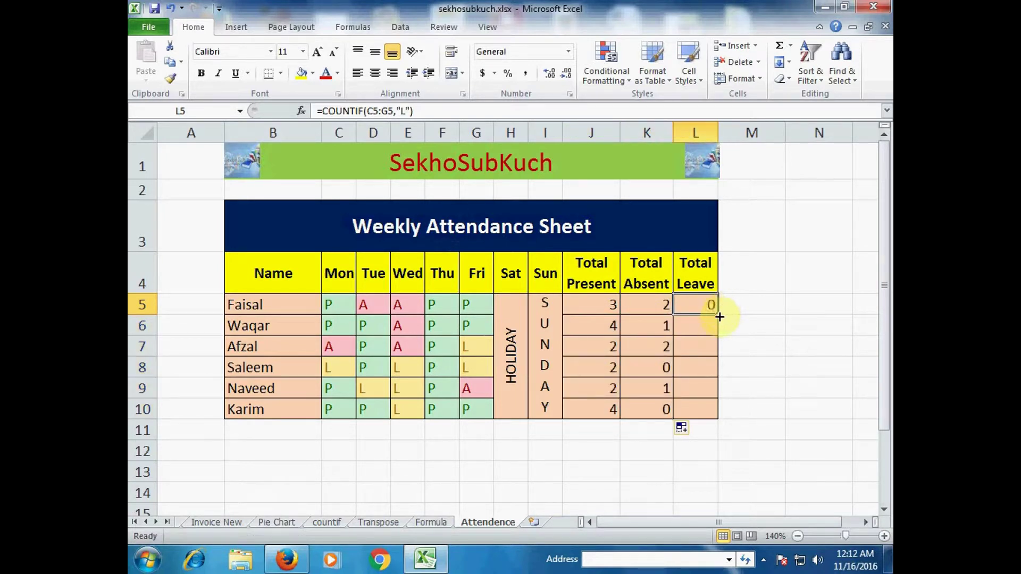
double_click(718, 315)
- Check the COUNTIF formulas in cells J7, K9, J9 and J5 against the attendance marks in their rows
left_click(588, 343)
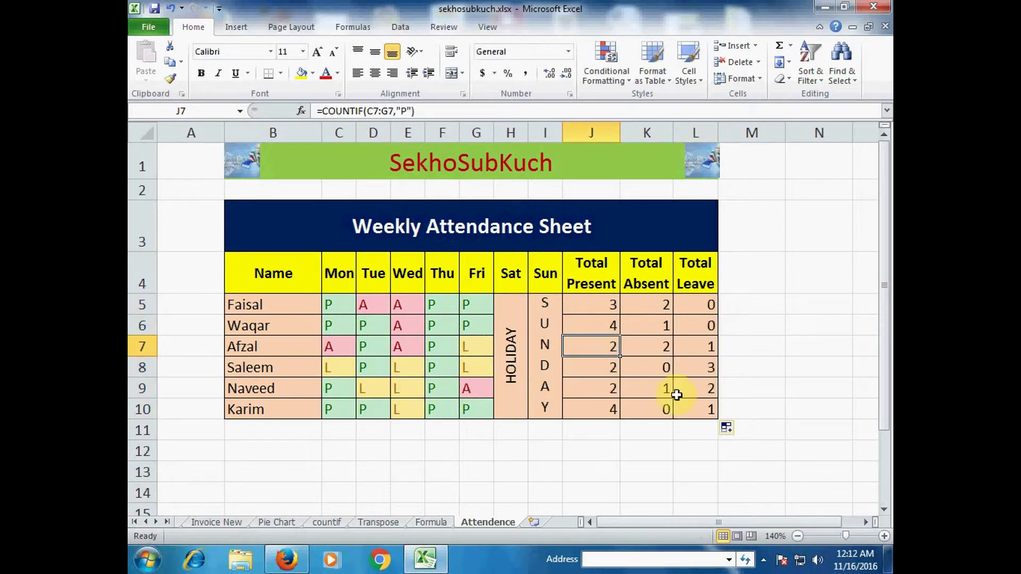
left_click(645, 388)
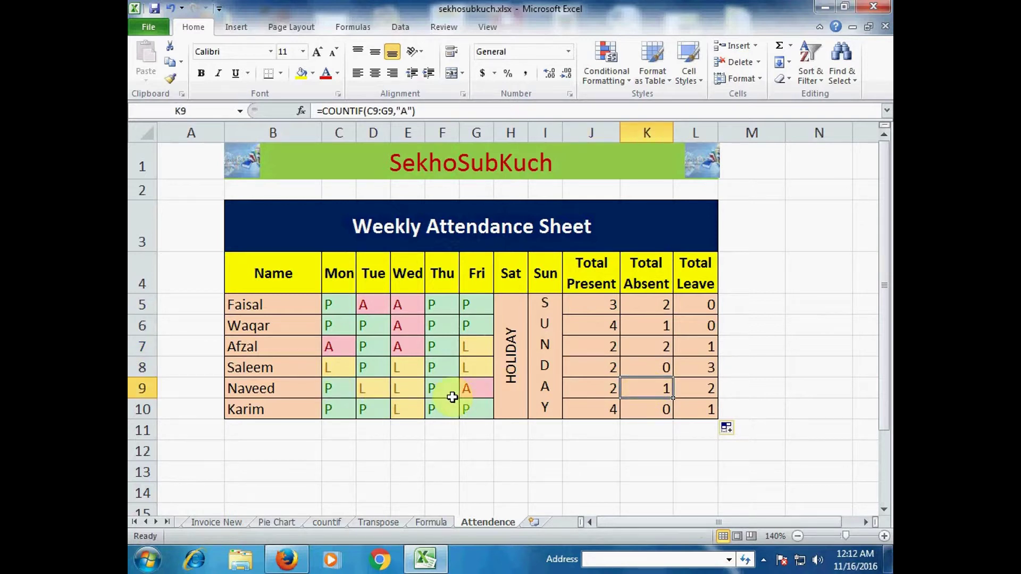
left_click(585, 390)
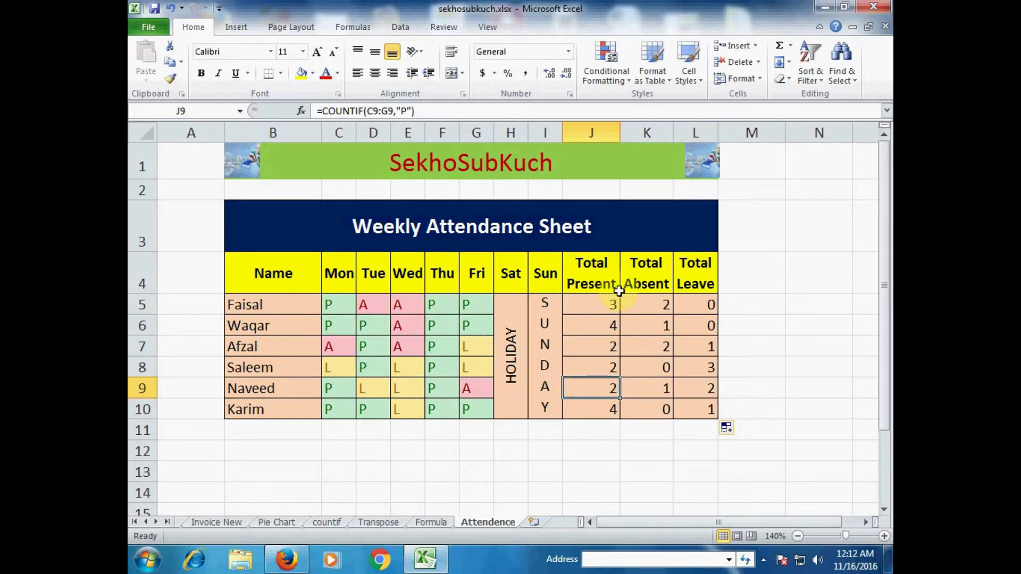
left_click(600, 303)
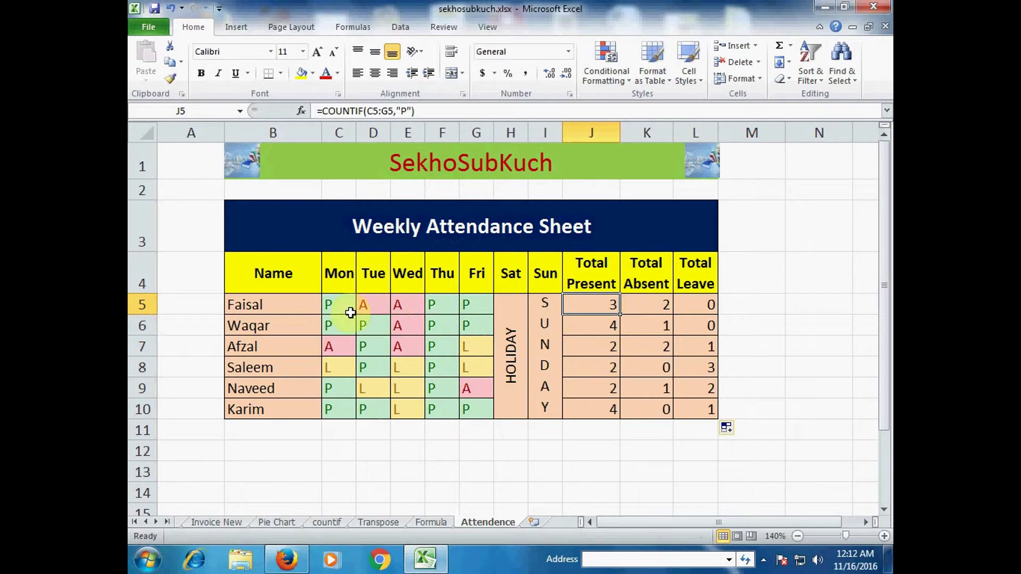